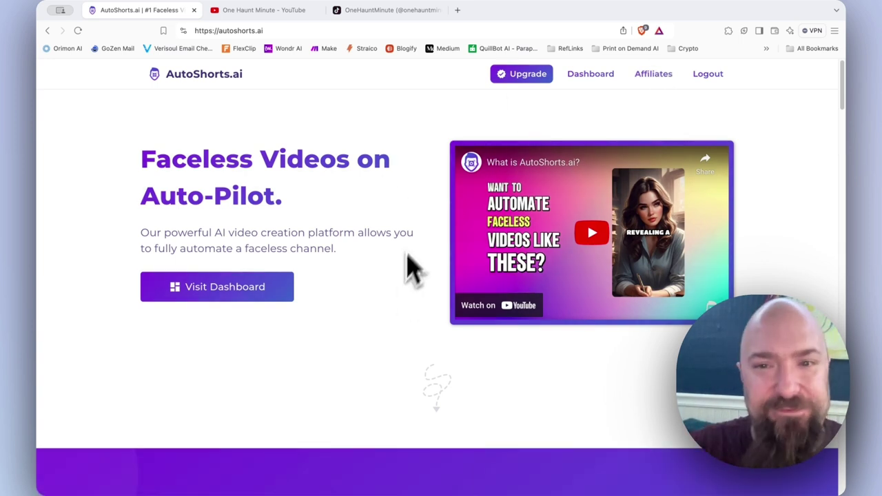
Review the Urban Legends series settings and past videos, then move to the One Haunt Minute channel tab.
{"action": "left_click", "coordinate": [591, 76]}
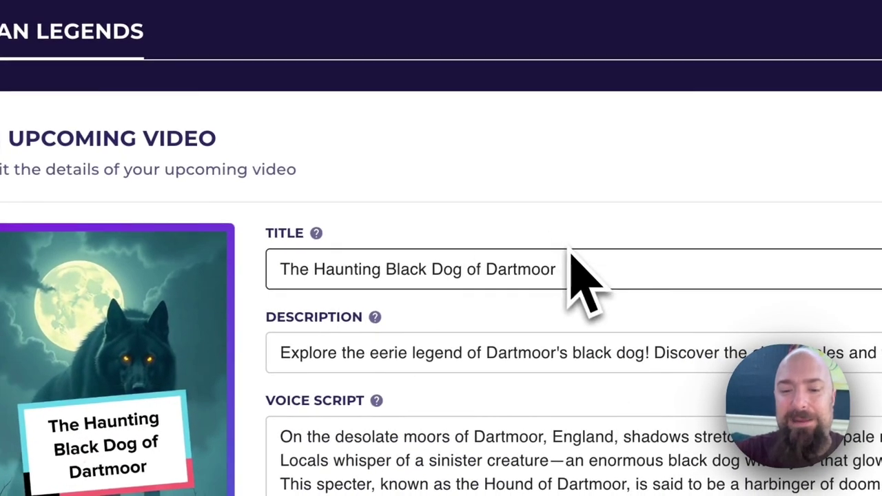
{"action": "scroll", "coordinate": [565, 289], "scroll_direction": "down", "scroll_amount": 10}
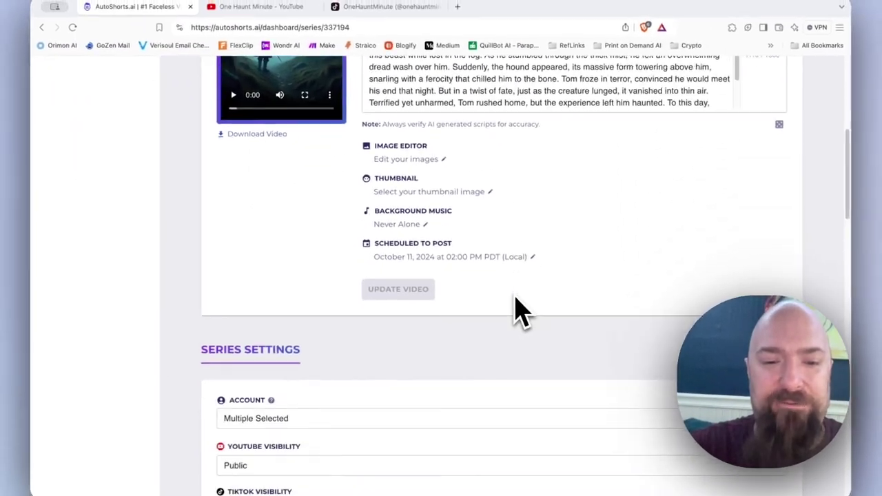
{"action": "scroll", "coordinate": [521, 310], "scroll_direction": "down", "scroll_amount": 20}
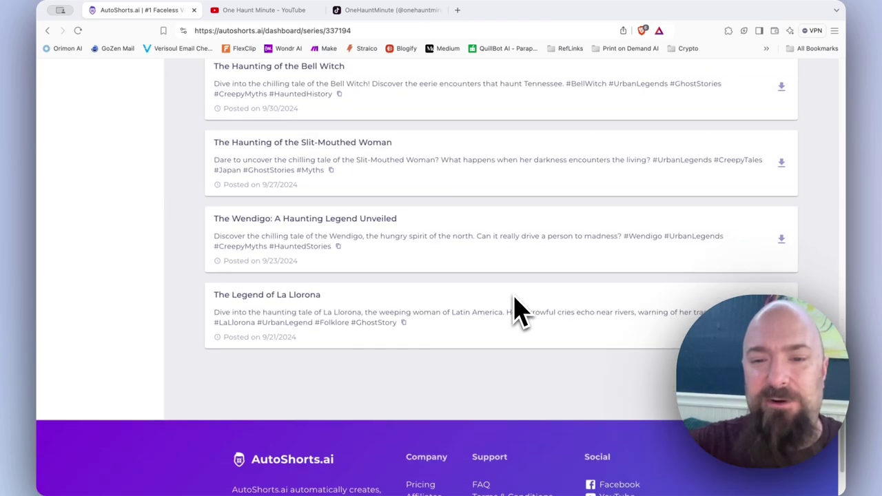
{"action": "scroll", "coordinate": [519, 310], "scroll_direction": "up", "scroll_amount": 10}
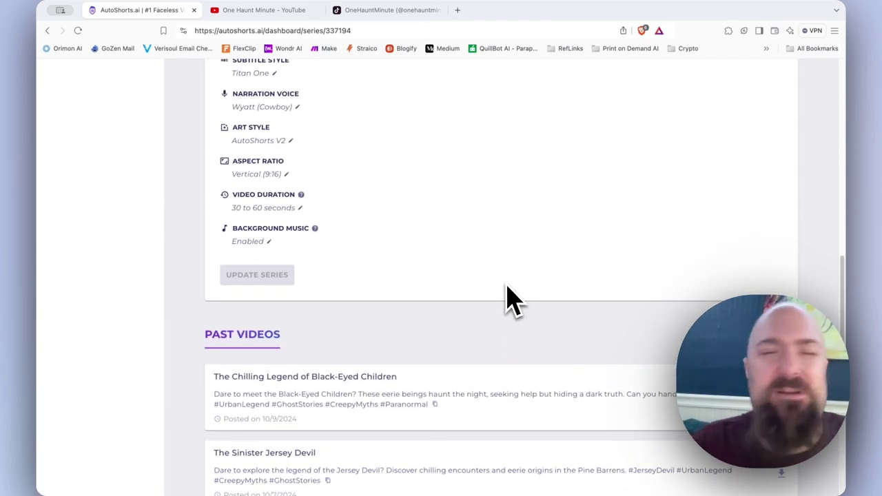
{"action": "scroll", "coordinate": [513, 301], "scroll_direction": "up", "scroll_amount": 5}
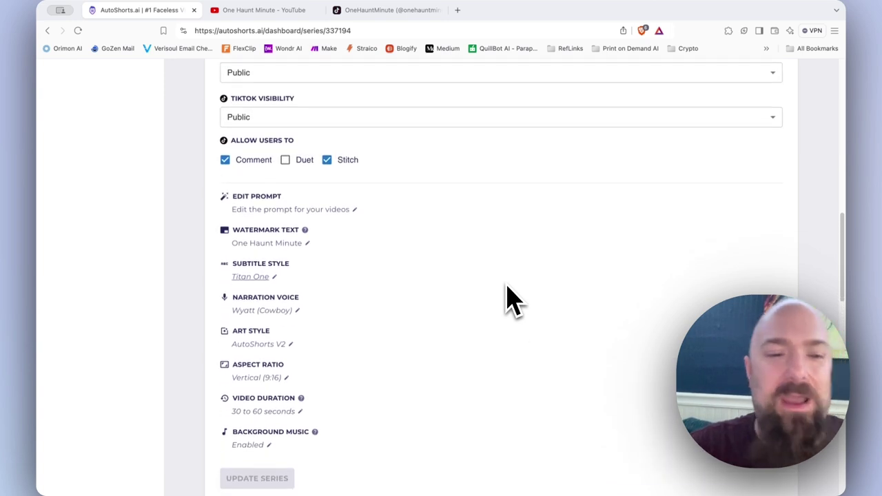
{"action": "scroll", "coordinate": [462, 270], "scroll_direction": "up", "scroll_amount": 3}
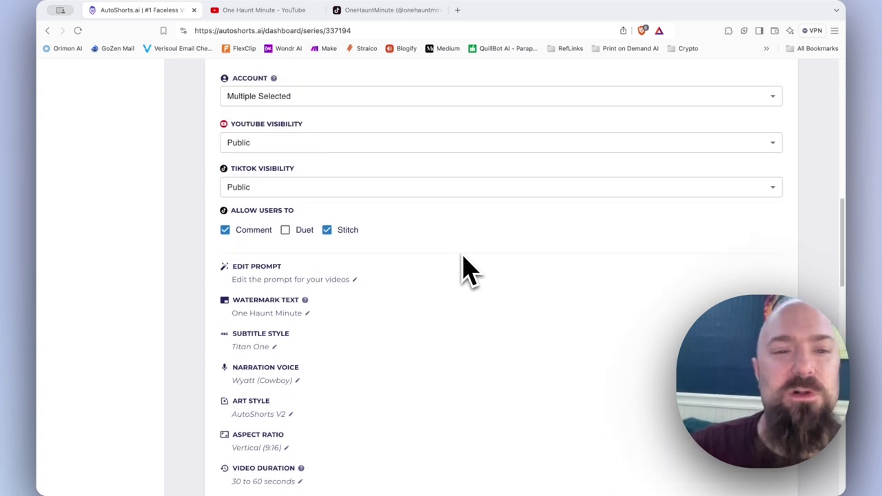
{"action": "scroll", "coordinate": [452, 269], "scroll_direction": "up", "scroll_amount": 3}
{"action": "left_click", "coordinate": [256, 10]}
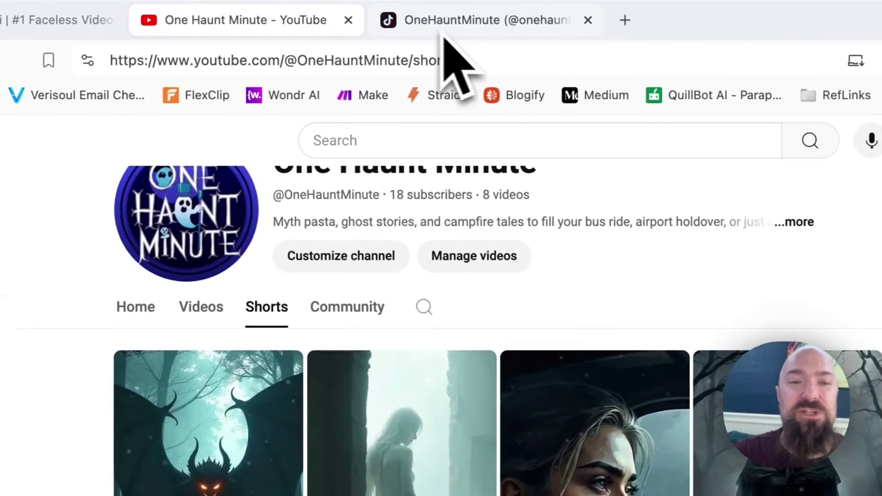
View the One Haunt Minute TikTok profile, then go back to its YouTube Shorts.
{"action": "left_click", "coordinate": [469, 22]}
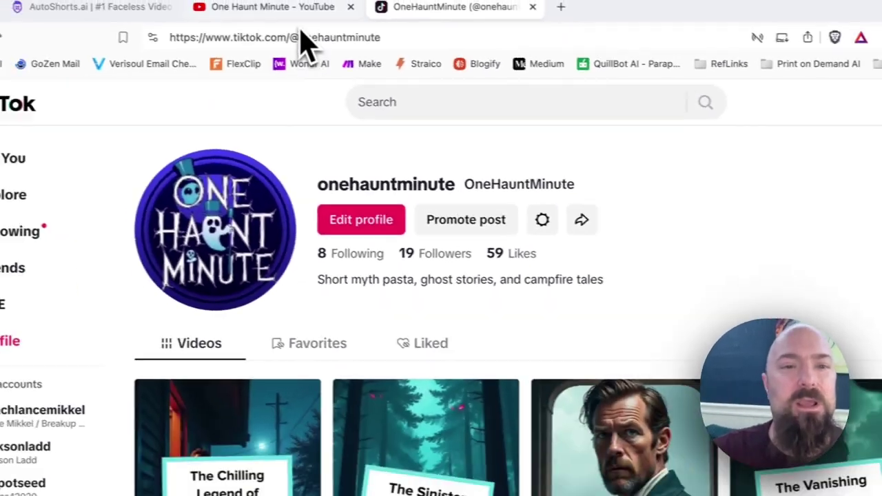
{"action": "left_click", "coordinate": [264, 10]}
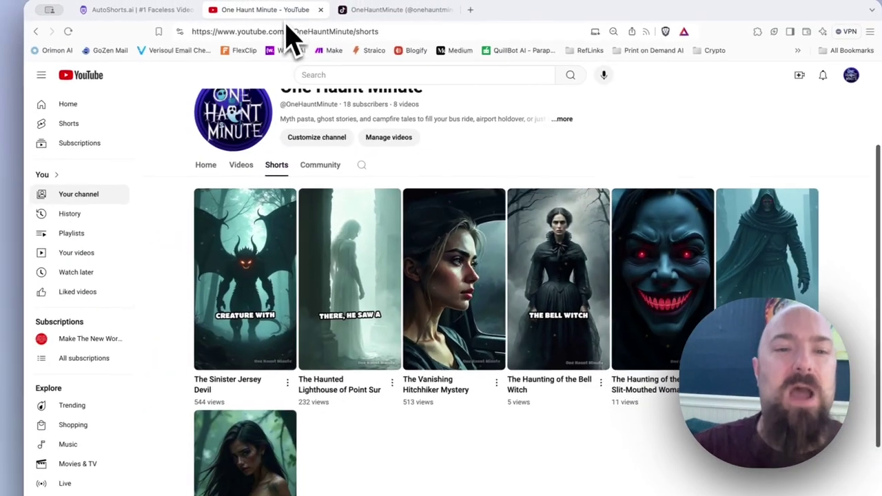
{"action": "scroll", "coordinate": [372, 185], "scroll_direction": "up", "scroll_amount": 3}
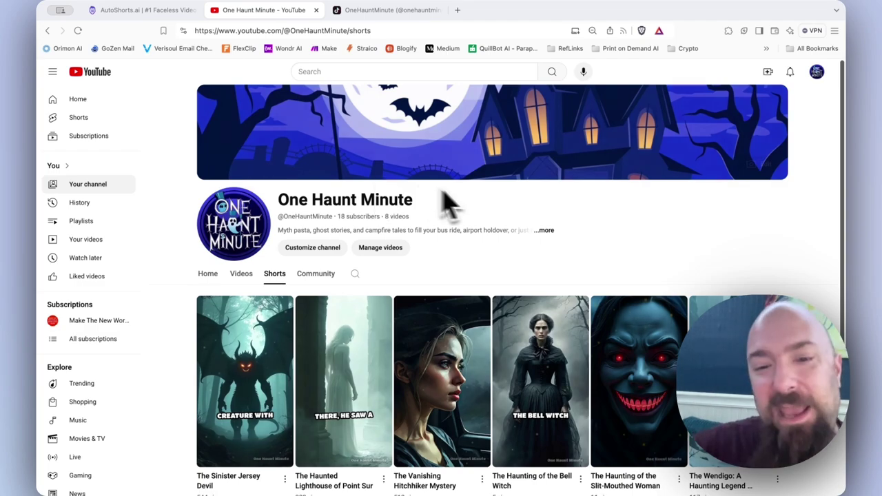
Check the channel's details (18 subscribers, 1,565 views) and return to AutoShorts.ai.
{"action": "left_click", "coordinate": [546, 231]}
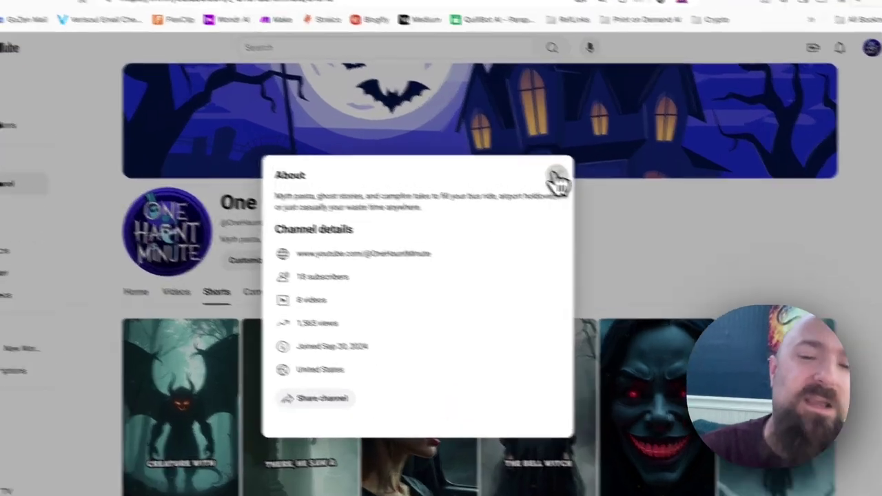
{"action": "left_click", "coordinate": [556, 178]}
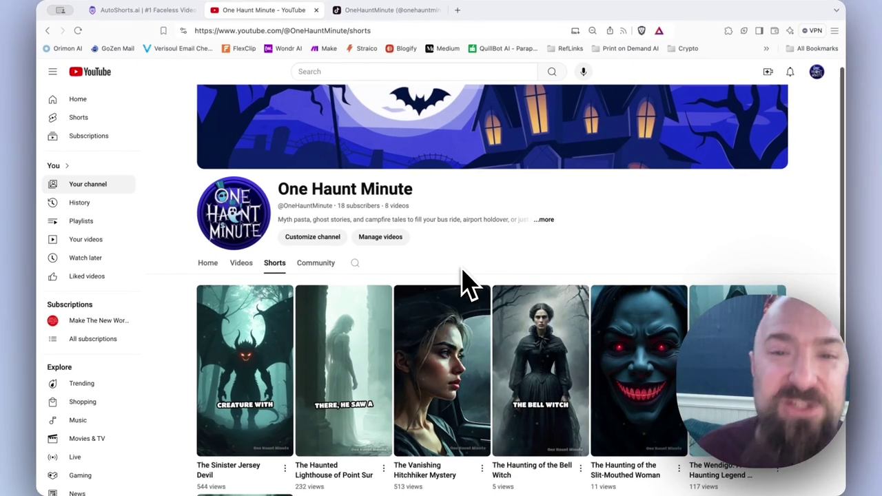
{"action": "key", "text": "ctrl+shift+Tab"}
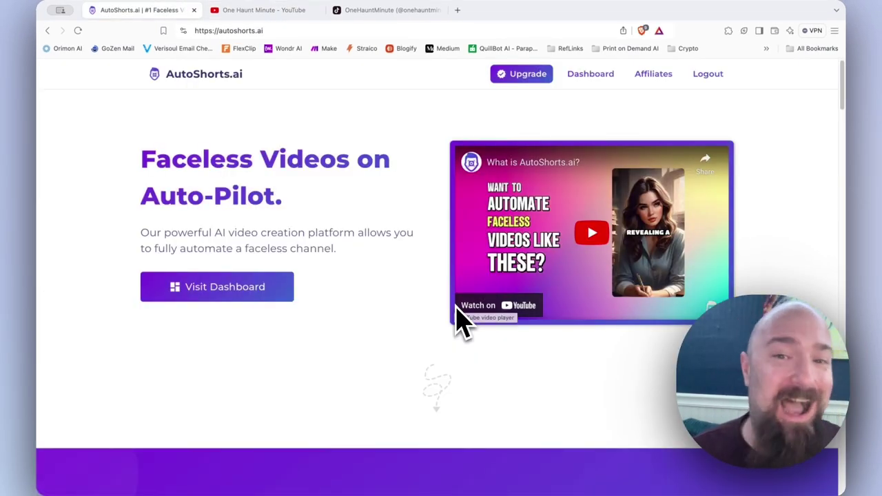
Glance at the channel's YouTube Shorts again, then return to AutoShorts.ai.
{"action": "key", "text": "ctrl+Tab"}
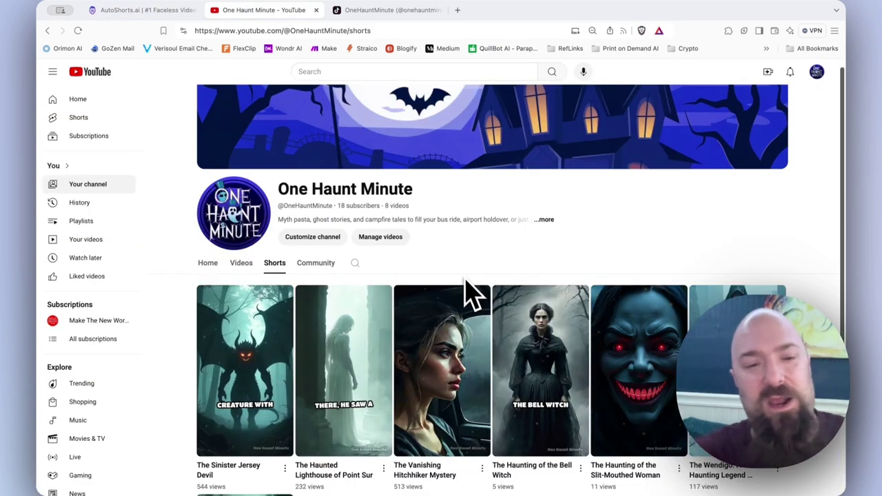
{"action": "key", "text": "ctrl+shift+Tab"}
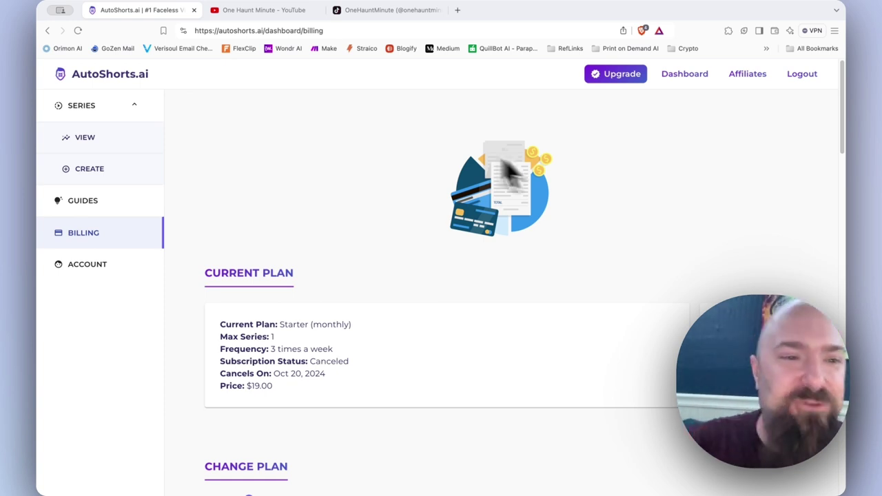
Open the AutoShorts.ai series overview page.
{"action": "left_click", "coordinate": [97, 146]}
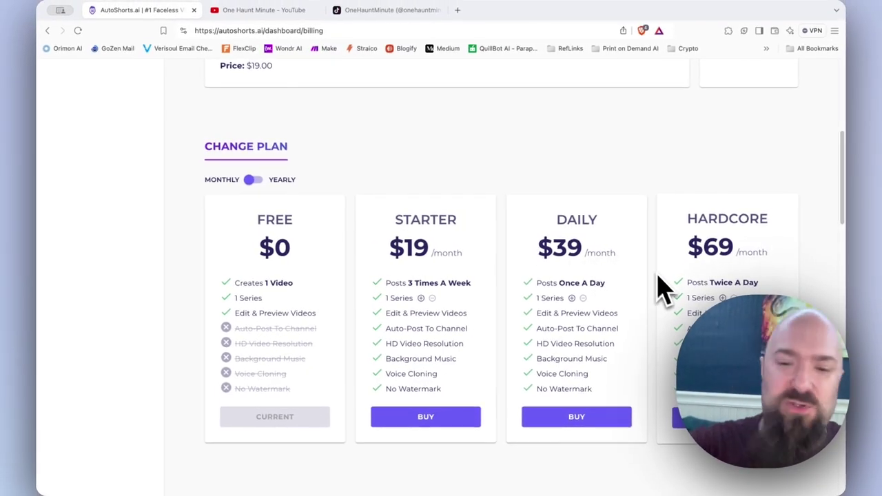
Raise the Daily and Hardcore plans to 5 series each, priced $195 and $345.
{"action": "left_click", "coordinate": [572, 298]}
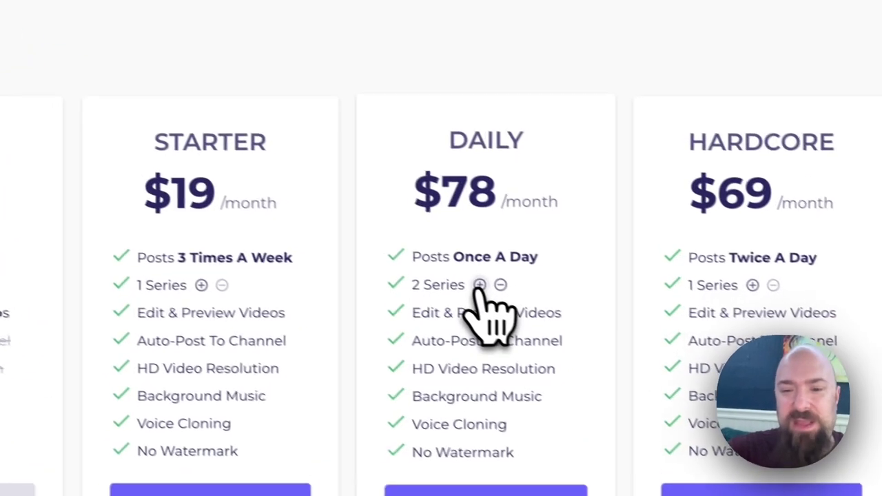
{"action": "left_click", "coordinate": [572, 298]}
{"action": "left_click", "coordinate": [572, 298]}
{"action": "left_click", "coordinate": [571, 298]}
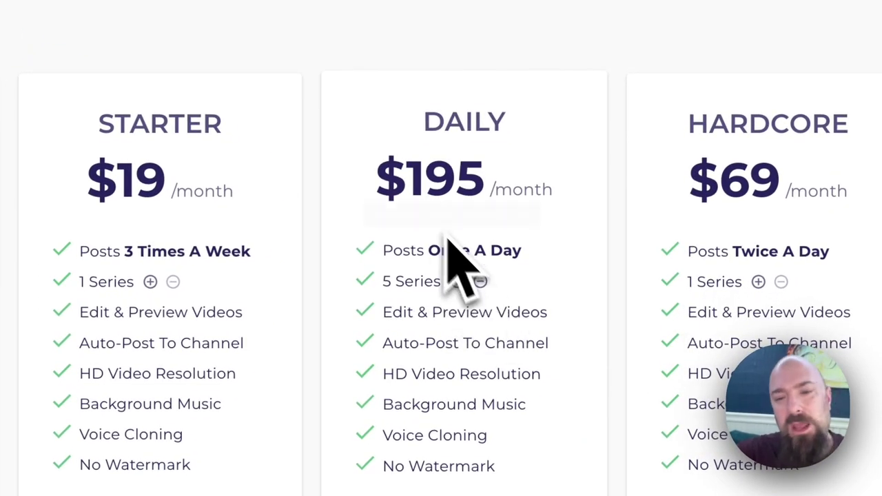
{"action": "mouse_move", "coordinate": [435, 282]}
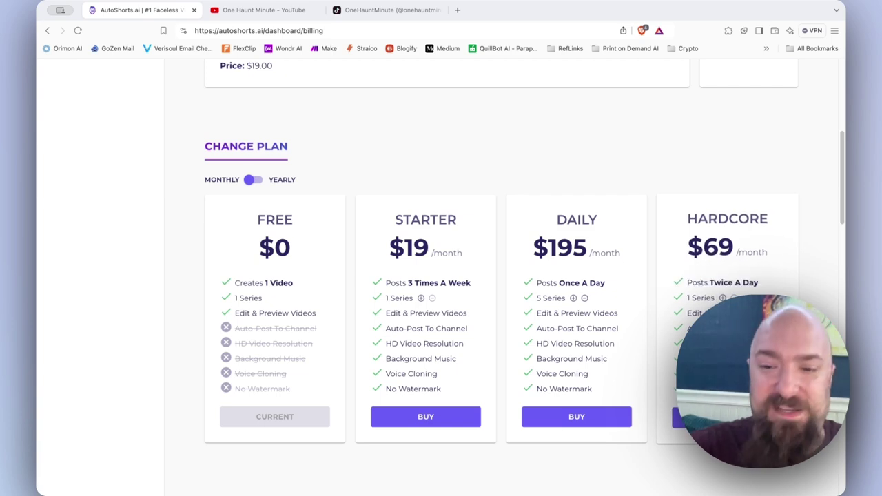
{"action": "left_click", "coordinate": [722, 298]}
{"action": "left_click", "coordinate": [722, 298]}
{"action": "left_click", "coordinate": [722, 298]}
{"action": "left_click", "coordinate": [723, 298]}
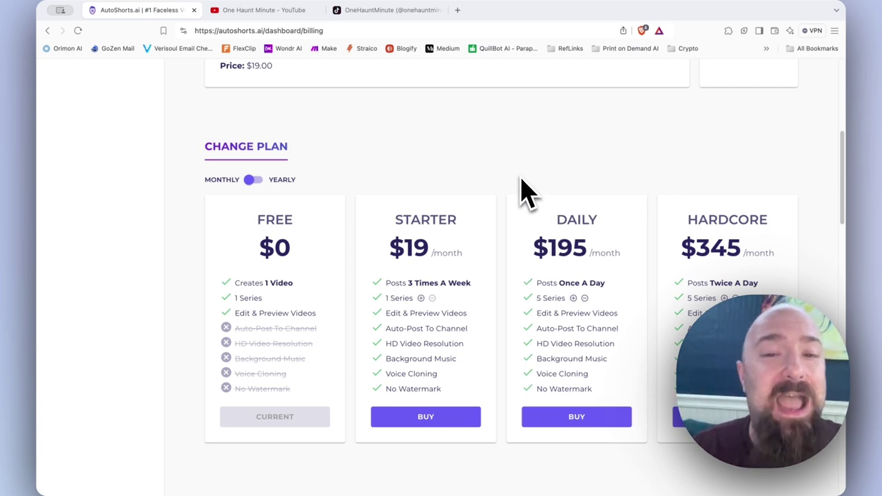
Load vidwiz.ai in a new tab and scroll through its homepage demo.
{"action": "key", "text": "super+t"}
{"action": "type", "text": "vi"}
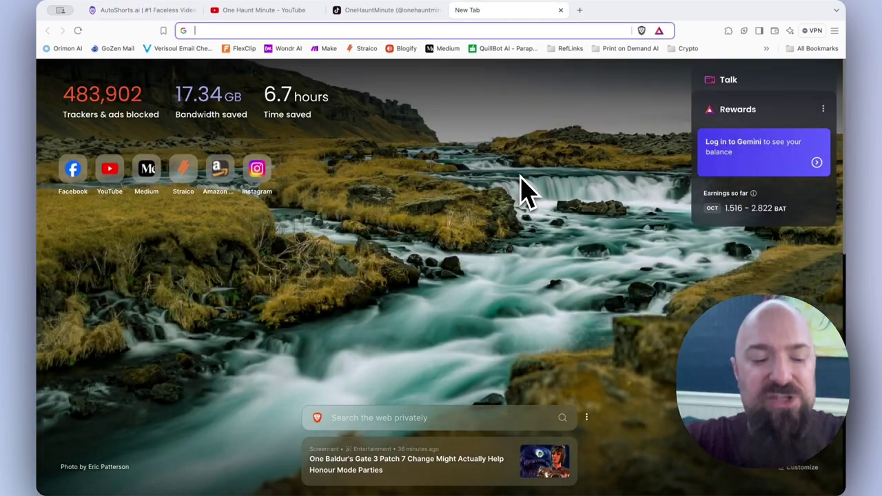
{"action": "type", "text": "d"}
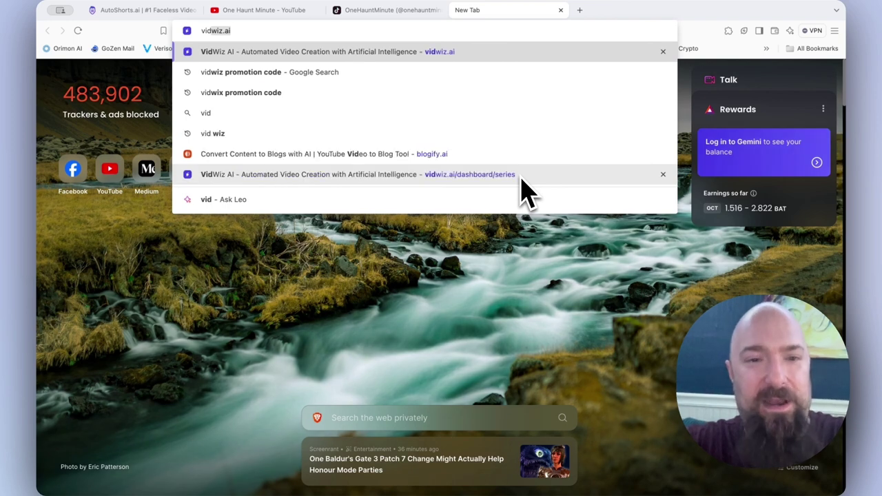
{"action": "key", "text": "Return"}
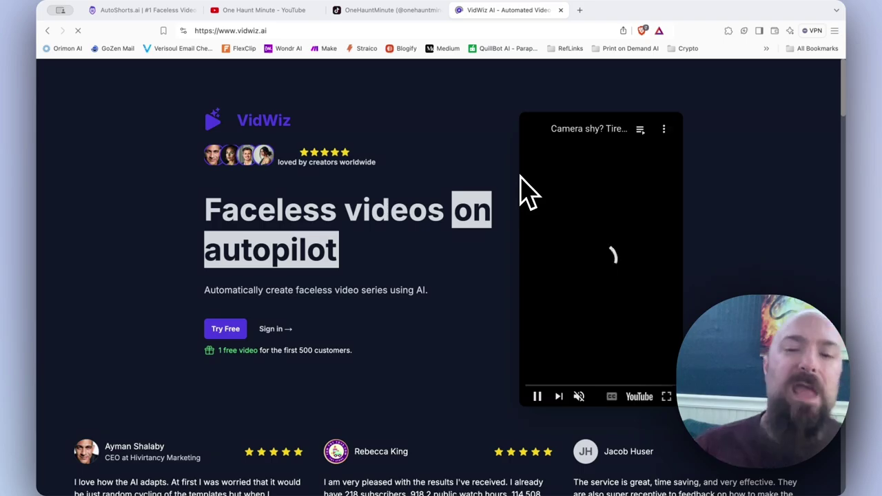
{"action": "scroll", "coordinate": [455, 292], "scroll_direction": "down", "scroll_amount": 15}
{"action": "scroll", "coordinate": [455, 292], "scroll_direction": "up", "scroll_amount": 3}
{"action": "scroll", "coordinate": [454, 292], "scroll_direction": "down", "scroll_amount": 2}
{"action": "scroll", "coordinate": [457, 284], "scroll_direction": "up", "scroll_amount": 7}
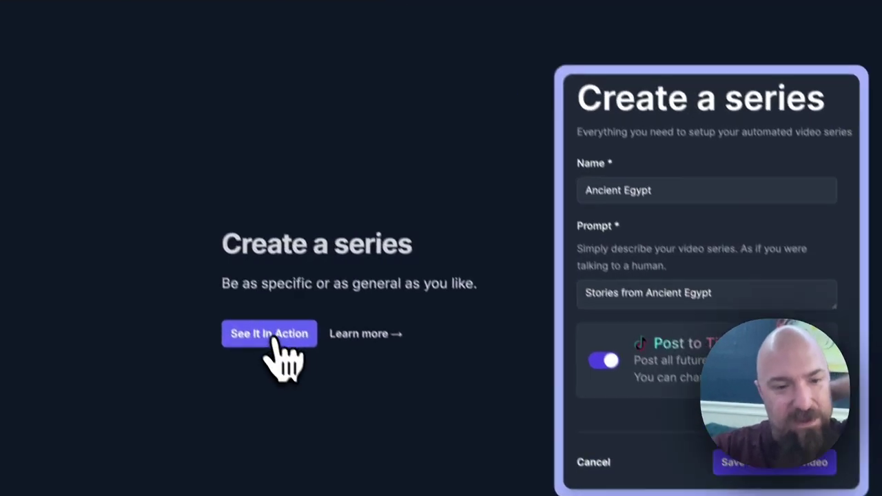
Enter the VidWiz app and open the 'From Mundane to Marvelous: Automation's Promise' episode.
{"action": "left_click", "coordinate": [255, 310]}
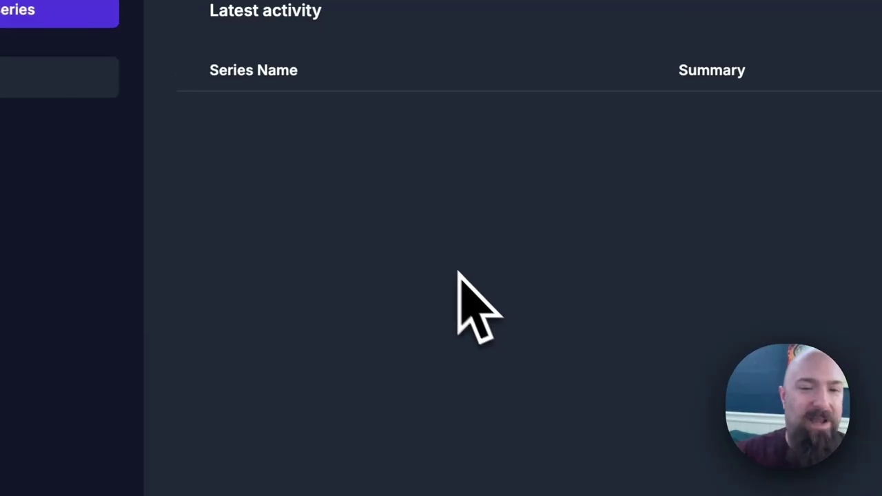
{"action": "left_click", "coordinate": [453, 121]}
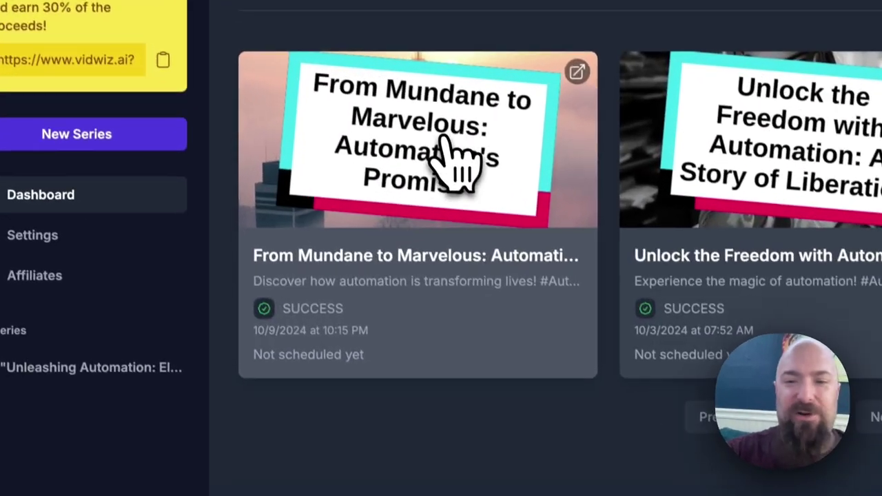
{"action": "left_click", "coordinate": [308, 209]}
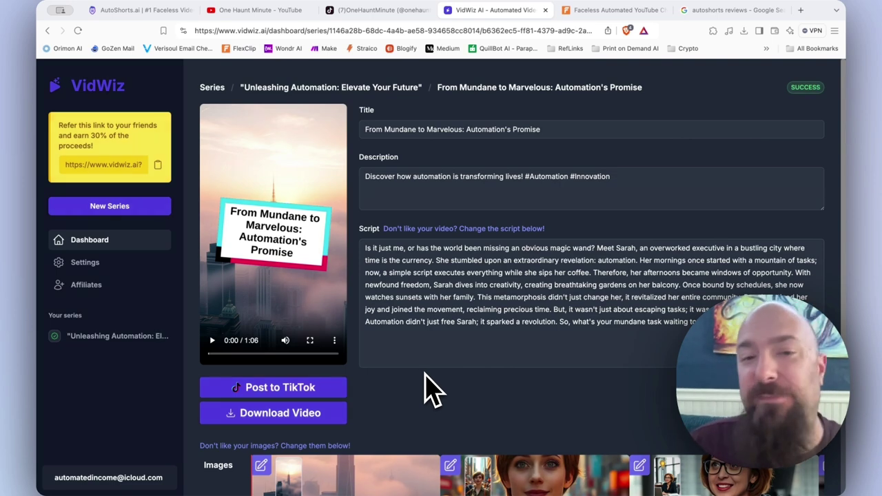
Scroll down to the episode's image, voice, music and sound-effect timeline and pan across it.
{"action": "scroll", "coordinate": [427, 389], "scroll_direction": "down", "scroll_amount": 5}
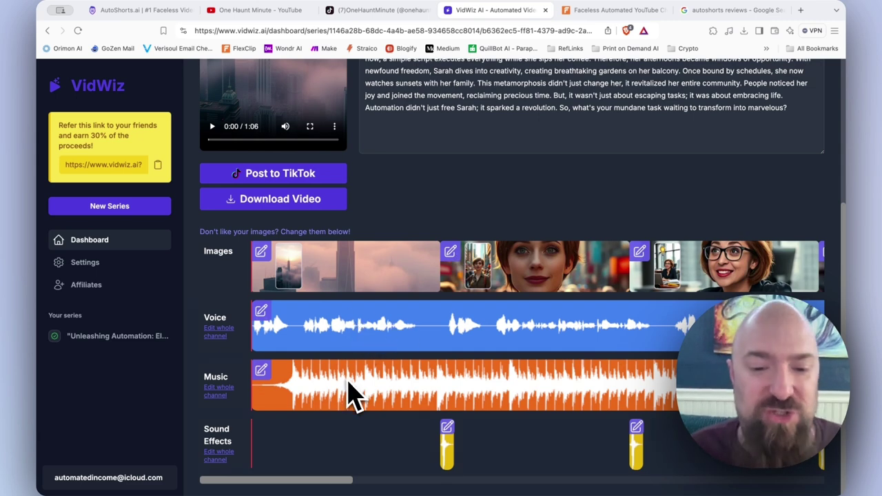
{"action": "scroll", "coordinate": [545, 458], "scroll_direction": "right", "scroll_amount": 10}
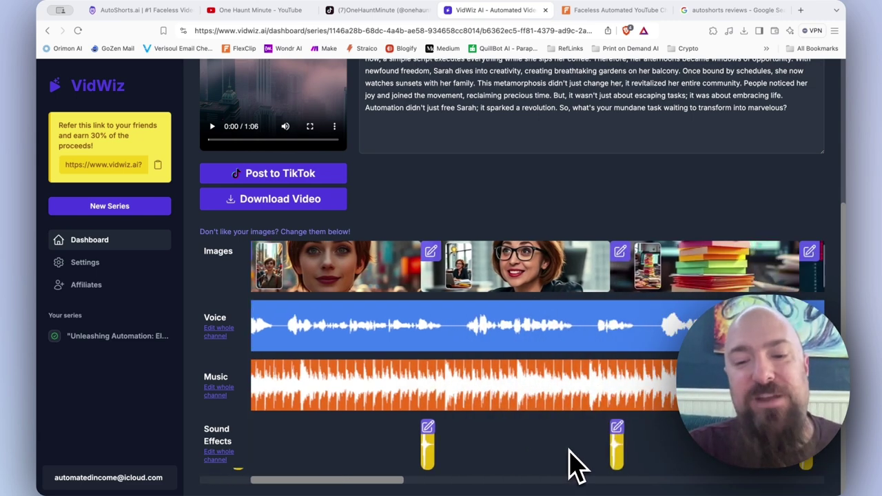
{"action": "scroll", "coordinate": [572, 462], "scroll_direction": "left", "scroll_amount": 10}
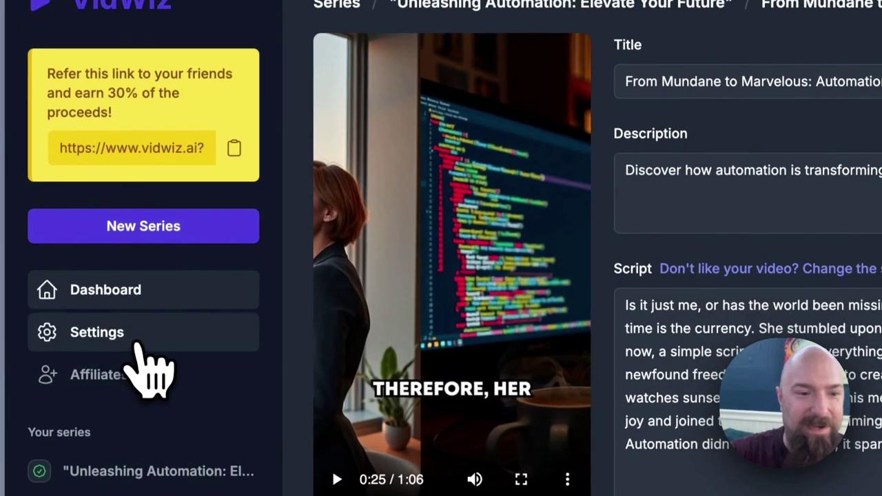
{"action": "left_click", "coordinate": [90, 263]}
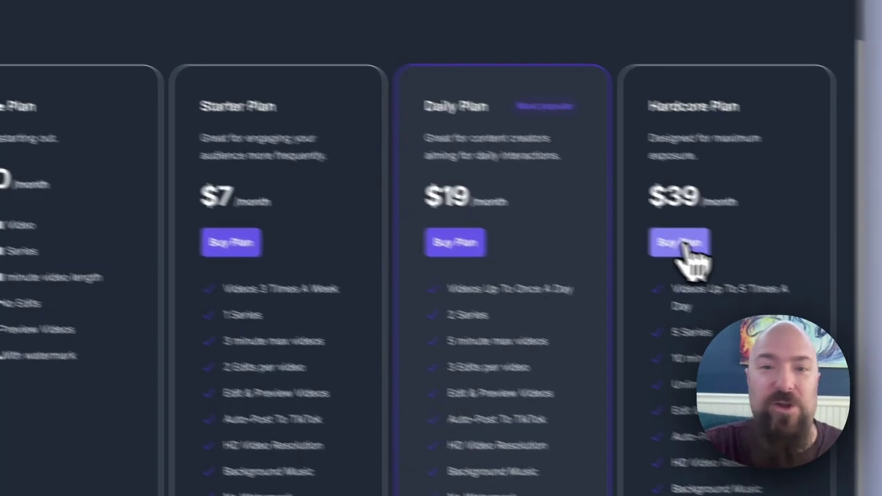
Start buying the VidWiz Hardcore plan at $39.00 per month.
{"action": "left_click", "coordinate": [716, 236]}
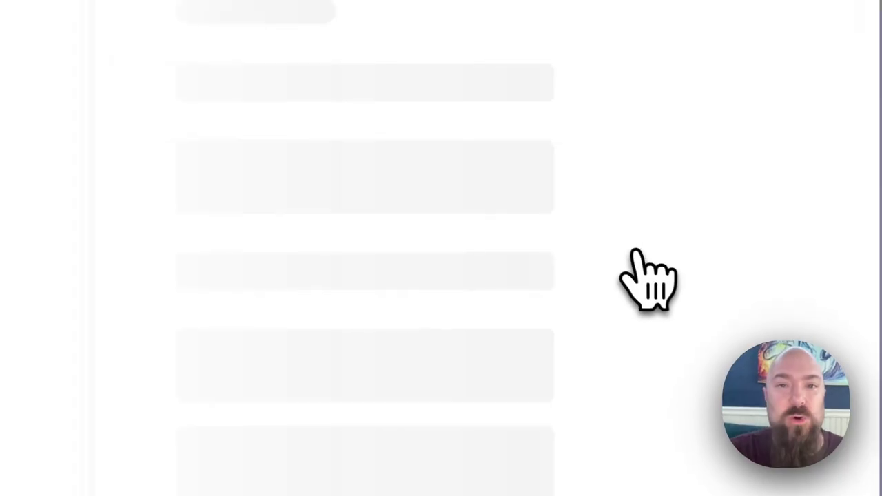